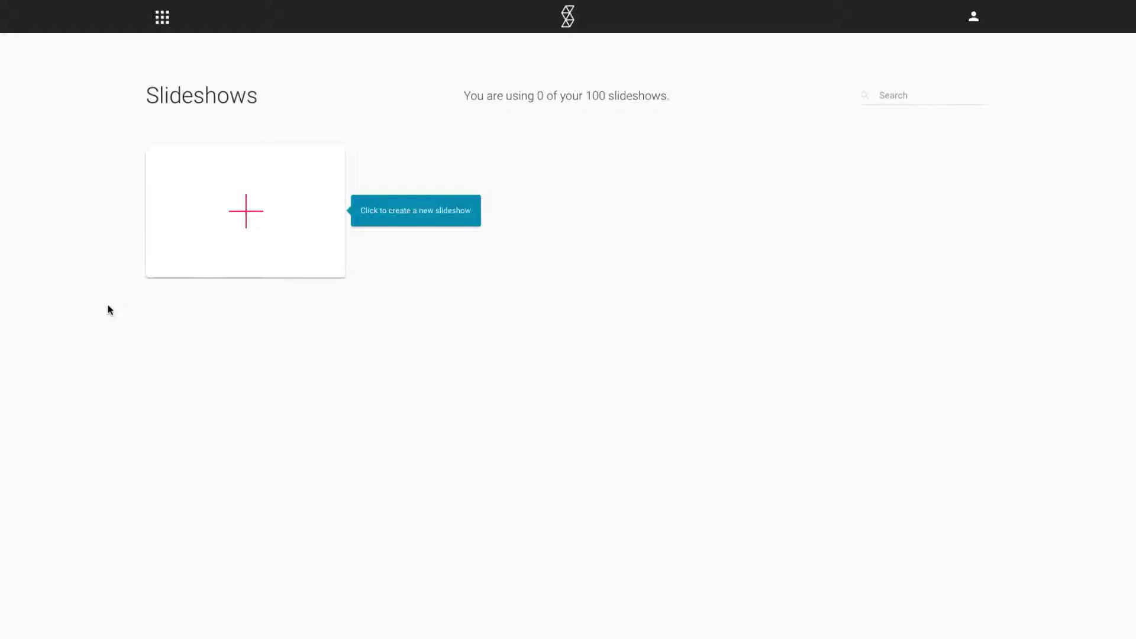
Create a new slideshow, replacing 'My Slideshow' with the couple's names as its title.
left_click(245, 214)
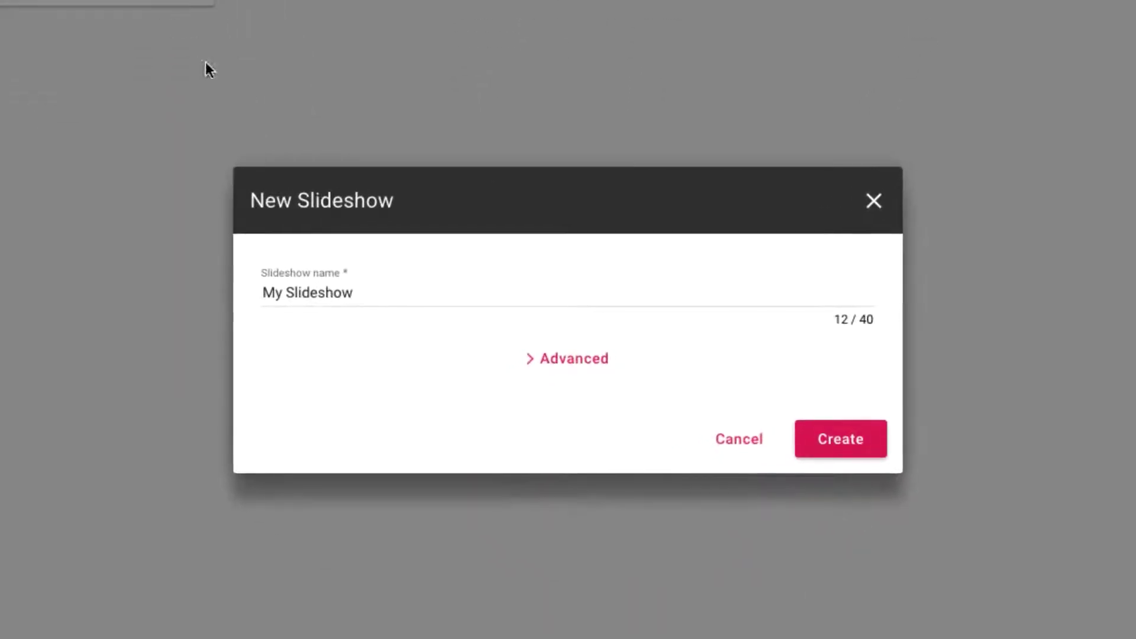
left_click_drag(353, 292, 247, 291)
type("Julie ")
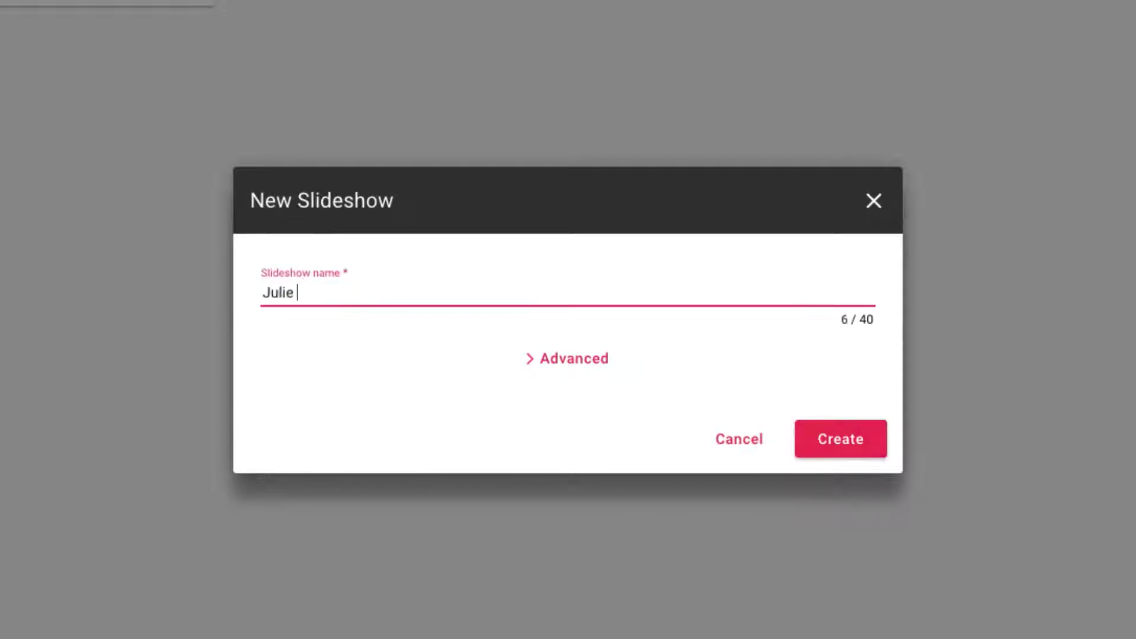
type("& Alex")
left_click(865, 453)
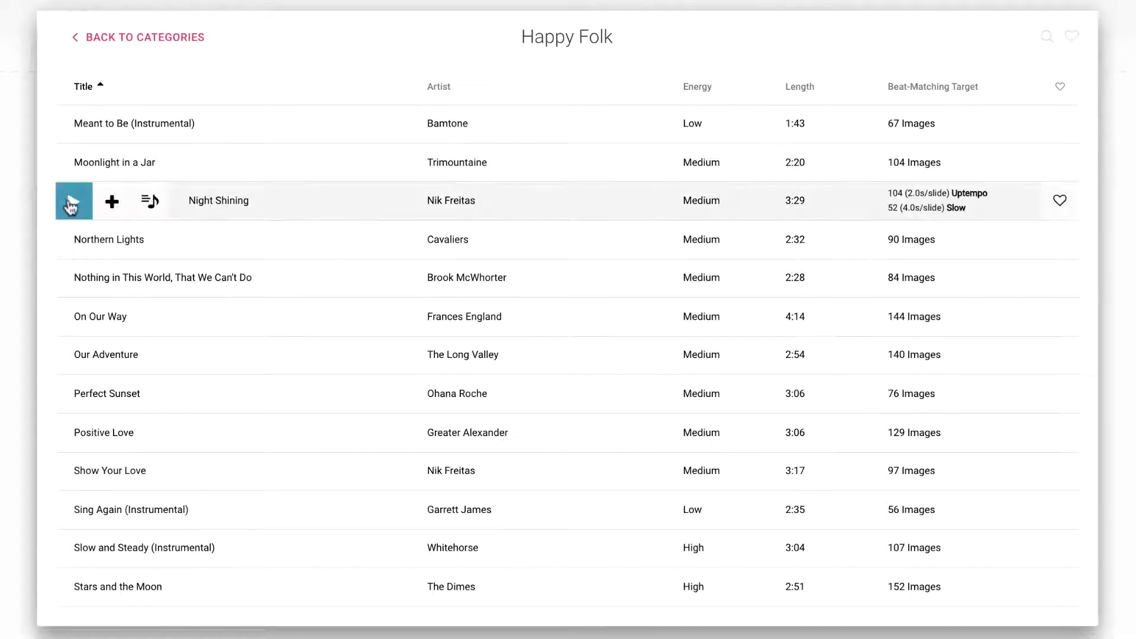
mouse_move(74, 231)
mouse_move(73, 313)
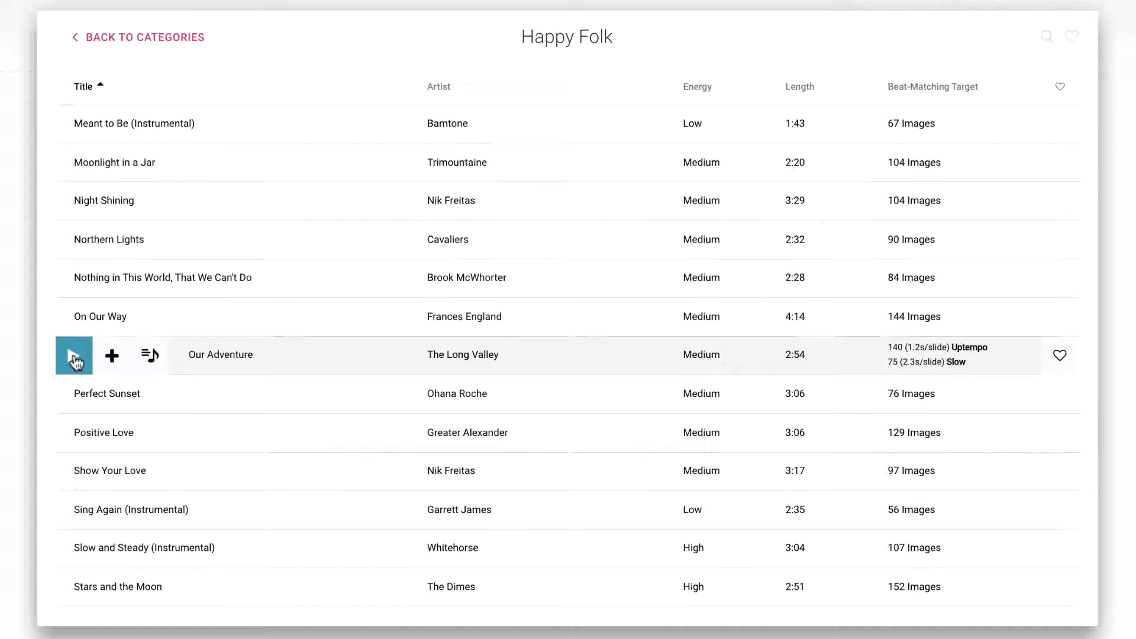
left_click(74, 358)
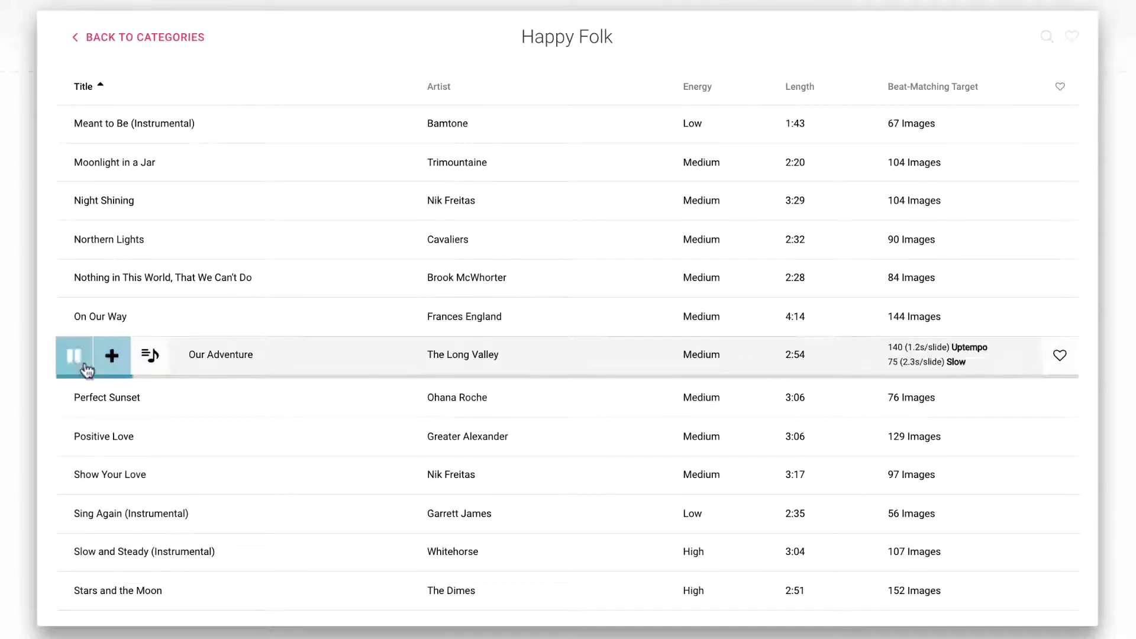
left_click(74, 358)
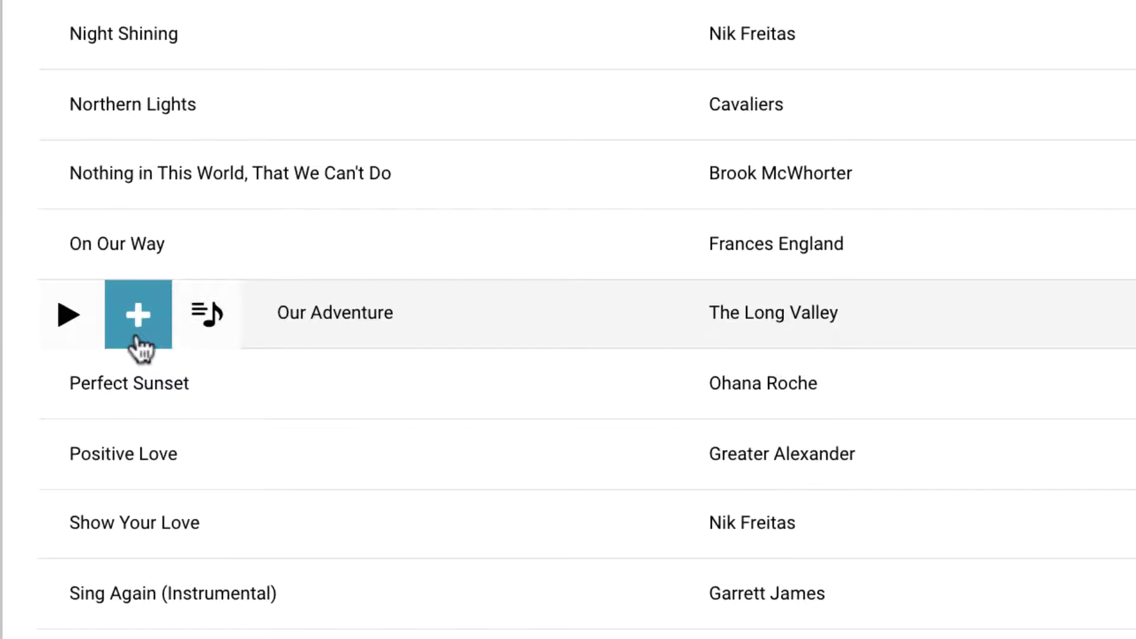
Add the Happy Folk track Our Adventure as the slideshow's music.
left_click(138, 340)
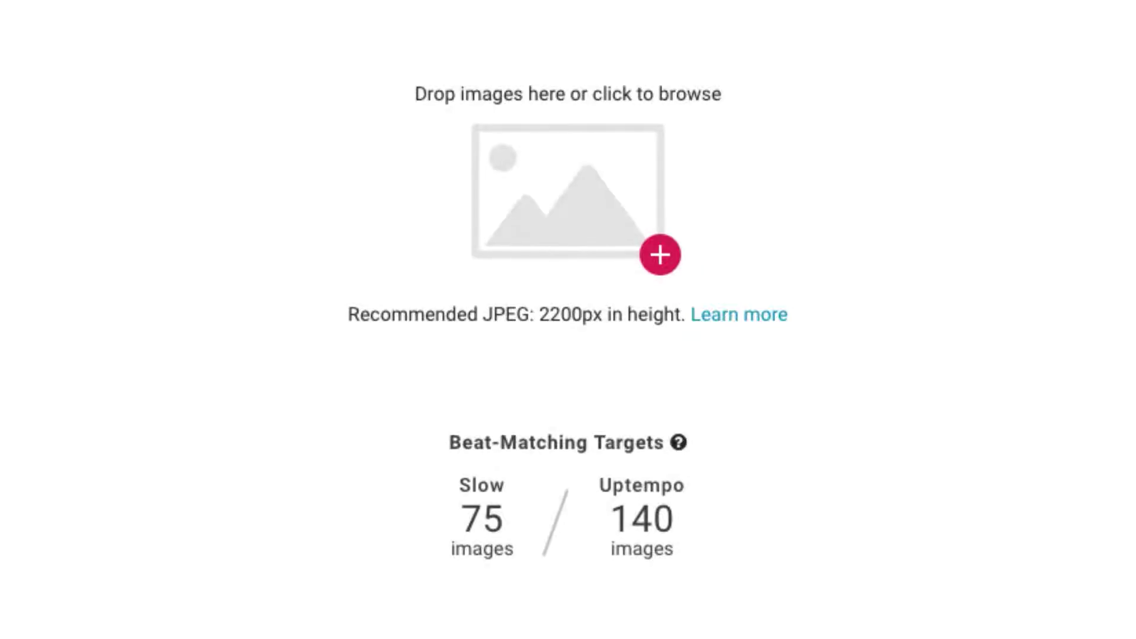
Select every photo from Wedding_01.JPG through Wedding_17.JPG in the couple's Documents folder.
left_click(661, 257)
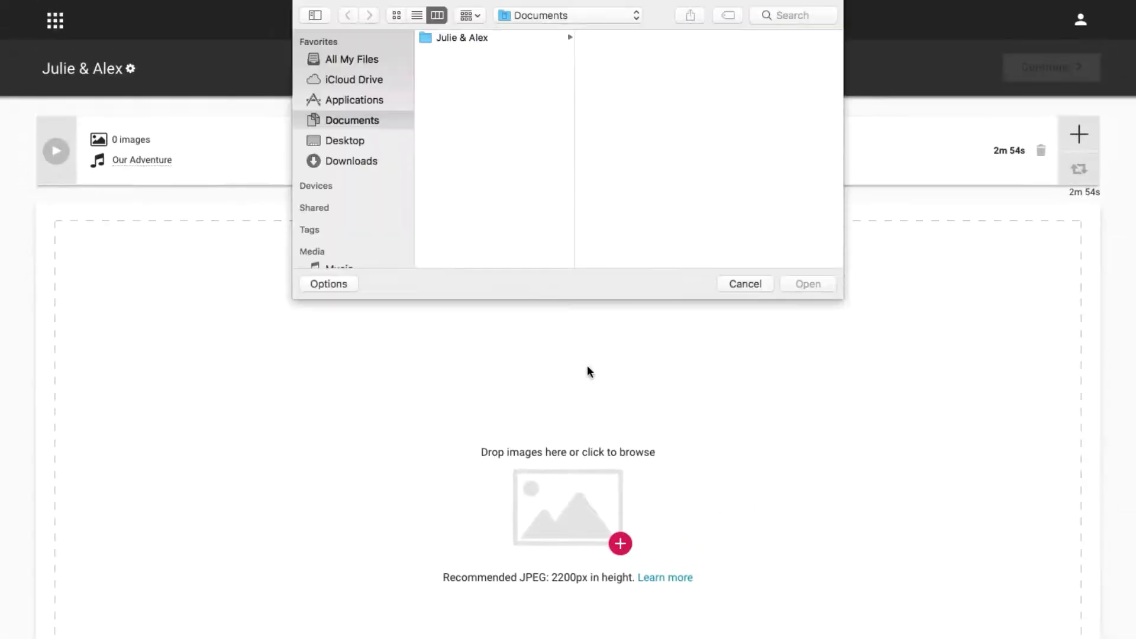
left_click(542, 37)
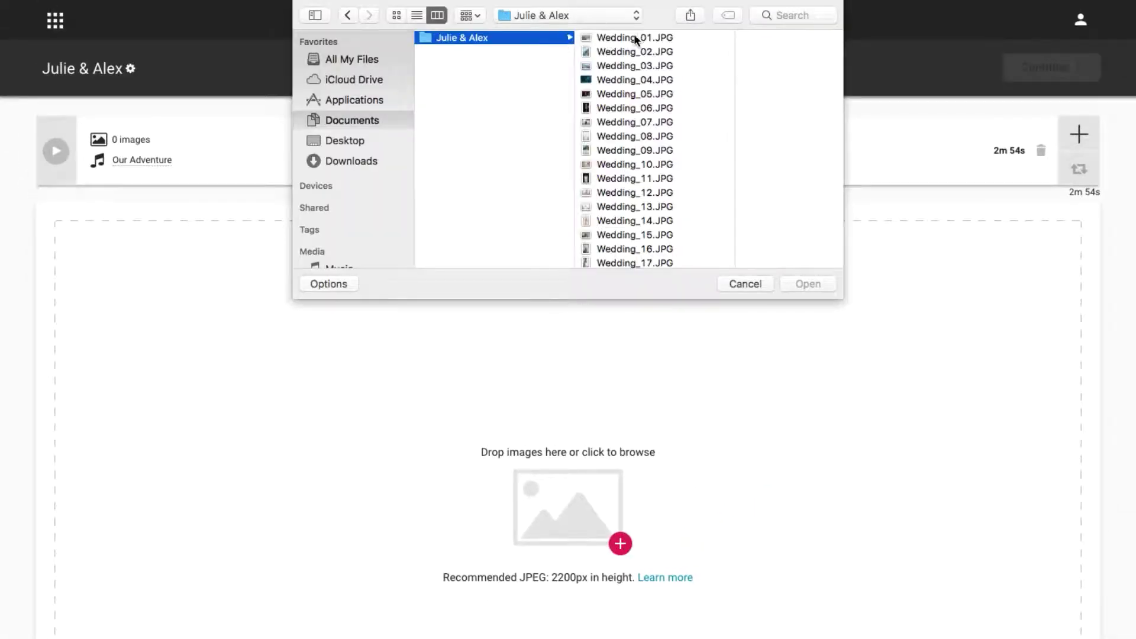
left_click(706, 37)
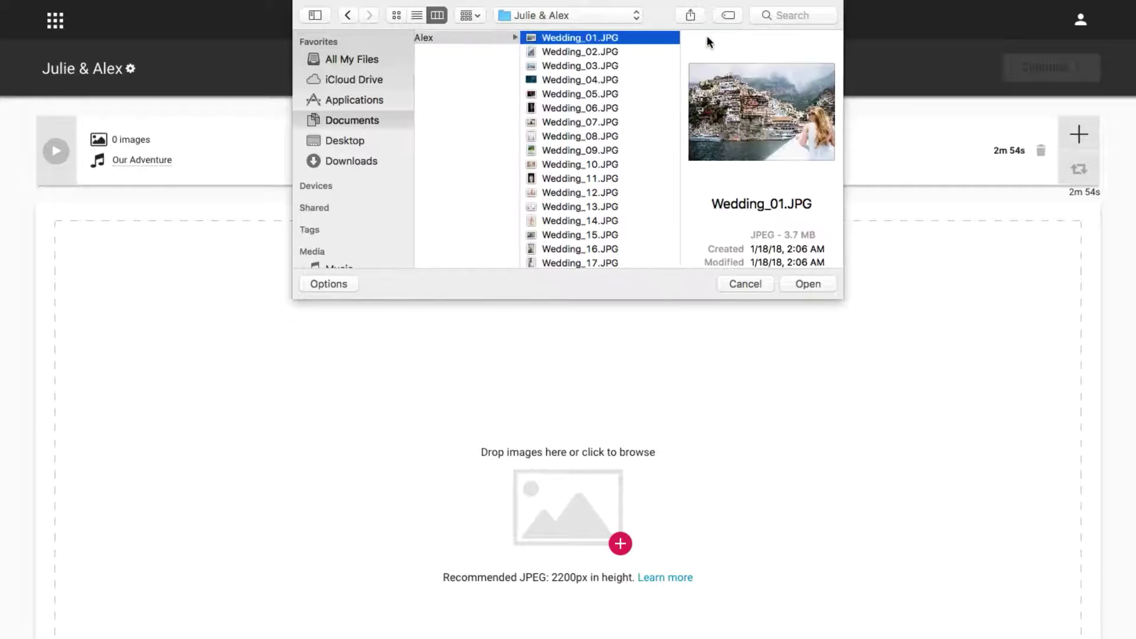
key("super+a")
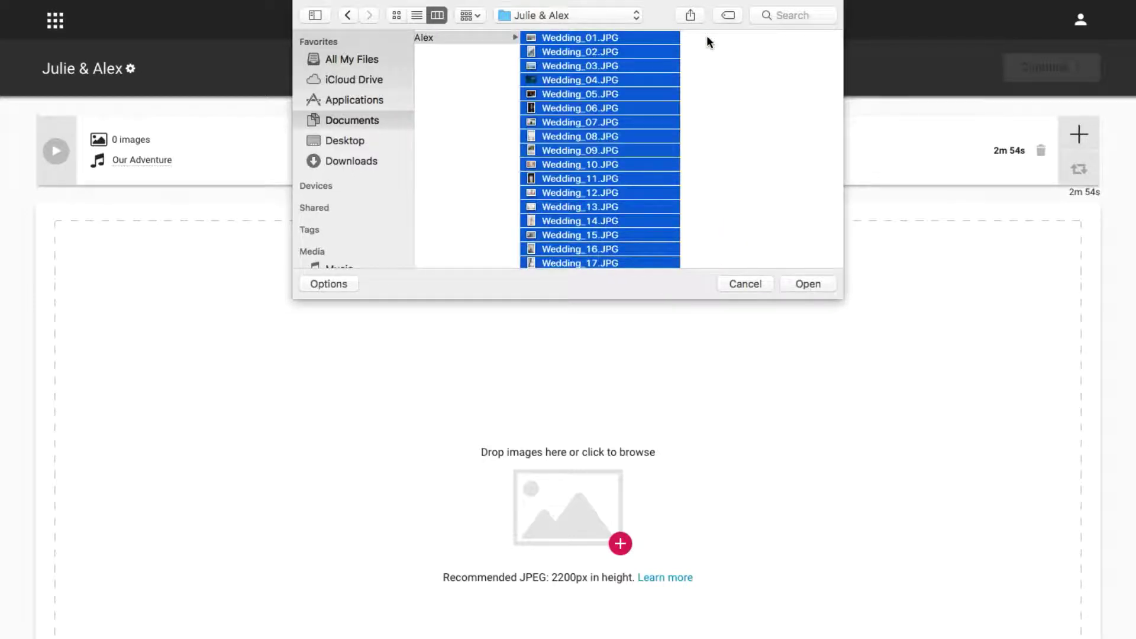
Upload the selected wedding photos, giving the slideshow 78 images at 2.2s per slide.
left_click(813, 277)
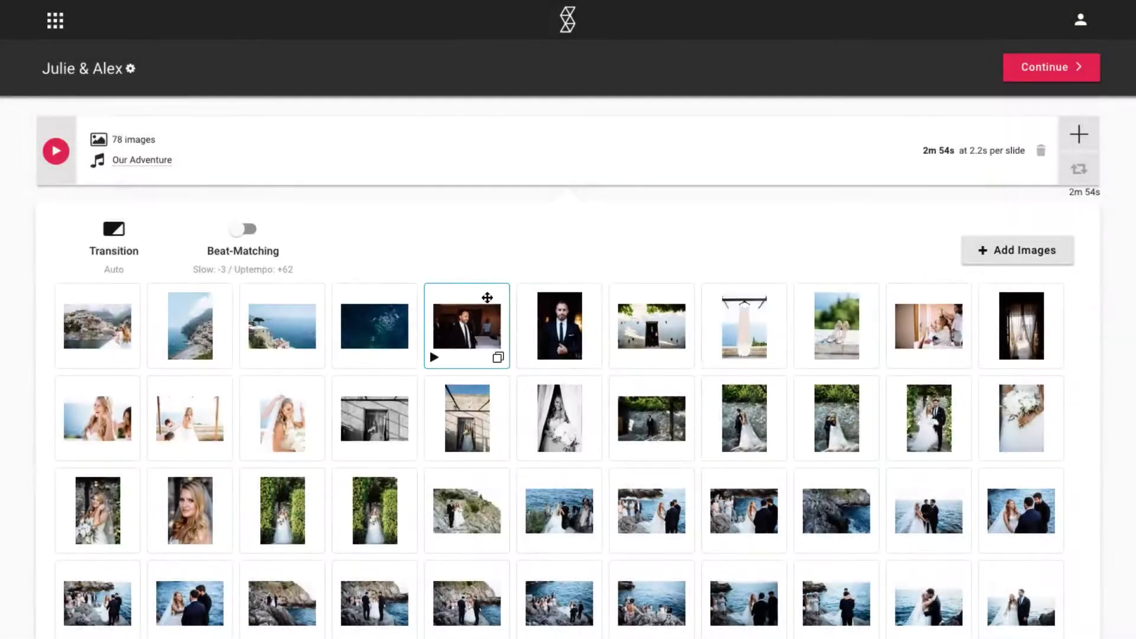
Move the bride-with-veil photo one place earlier and duplicate the bride's close-up portrait.
left_click(118, 314)
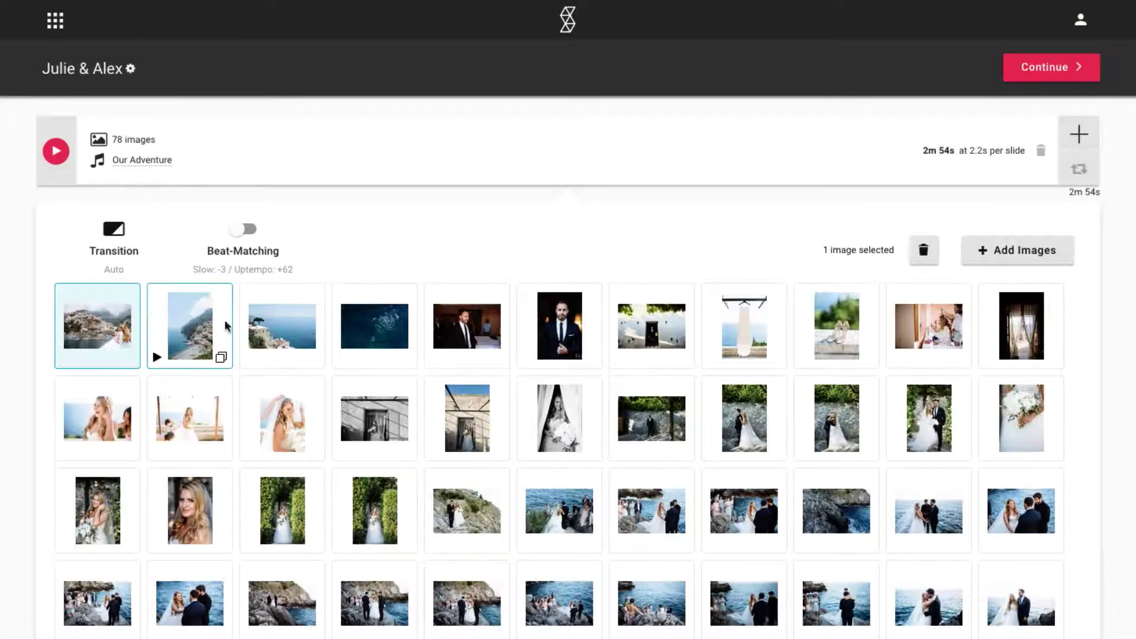
left_click(353, 337, "shift")
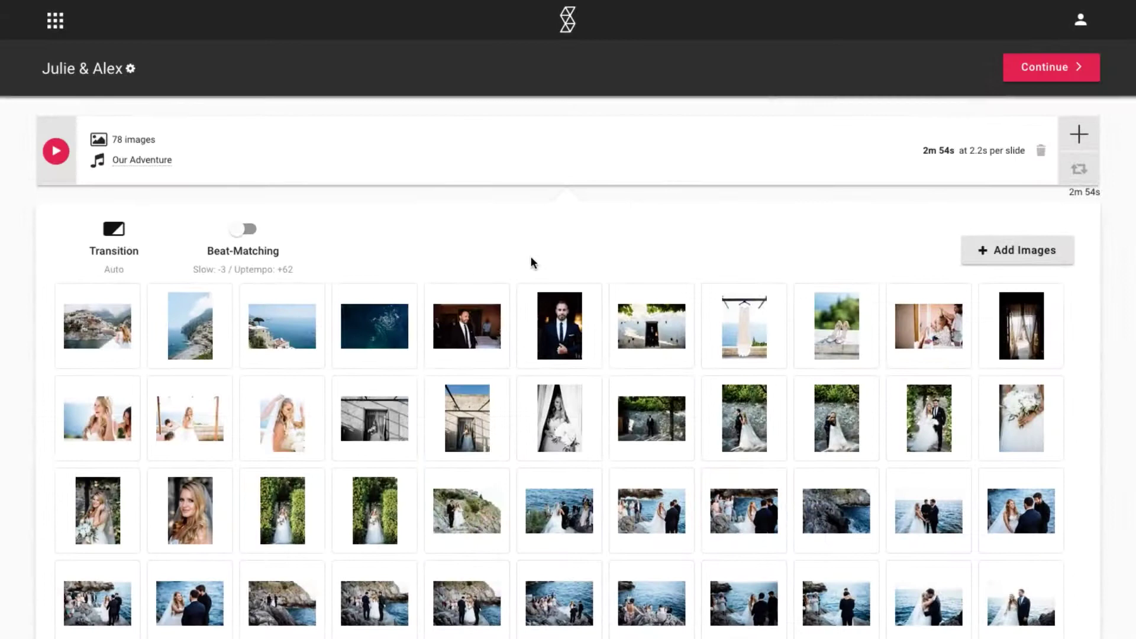
mouse_move(283, 418)
left_mouse_down()
mouse_move(95, 418)
mouse_move(276, 417)
left_mouse_up()
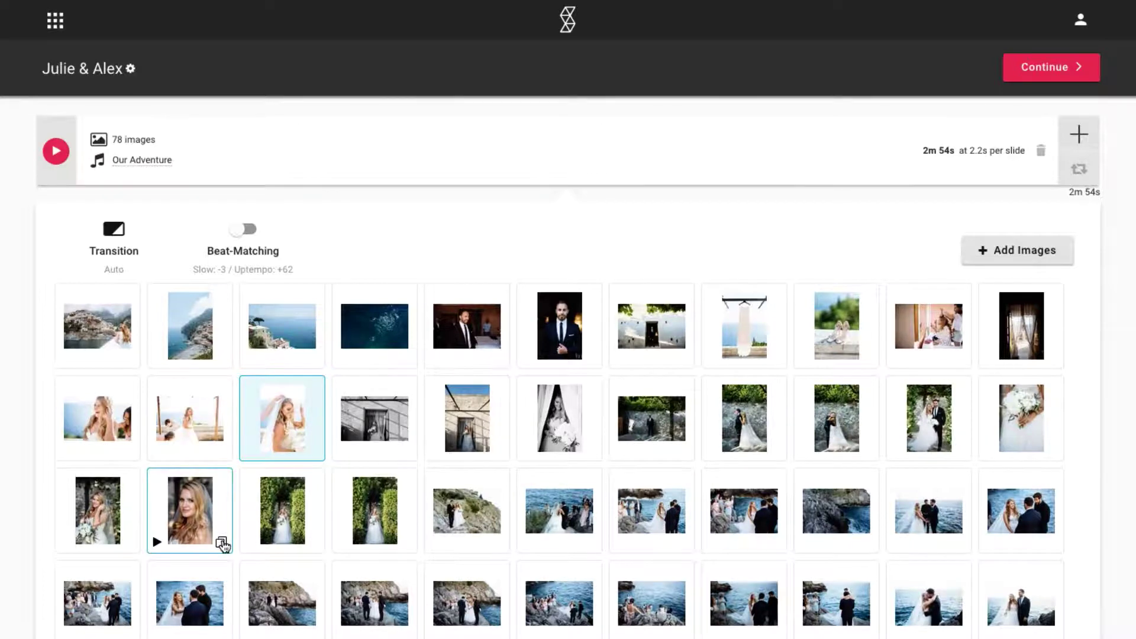
left_click(222, 543)
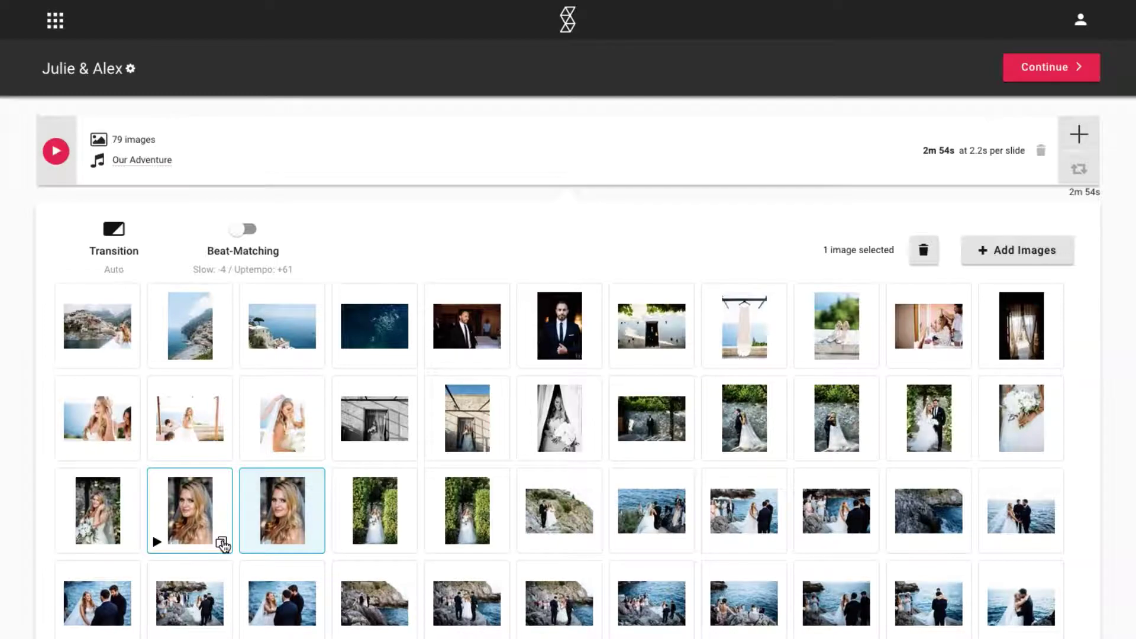
scroll(223, 544, "down", 8)
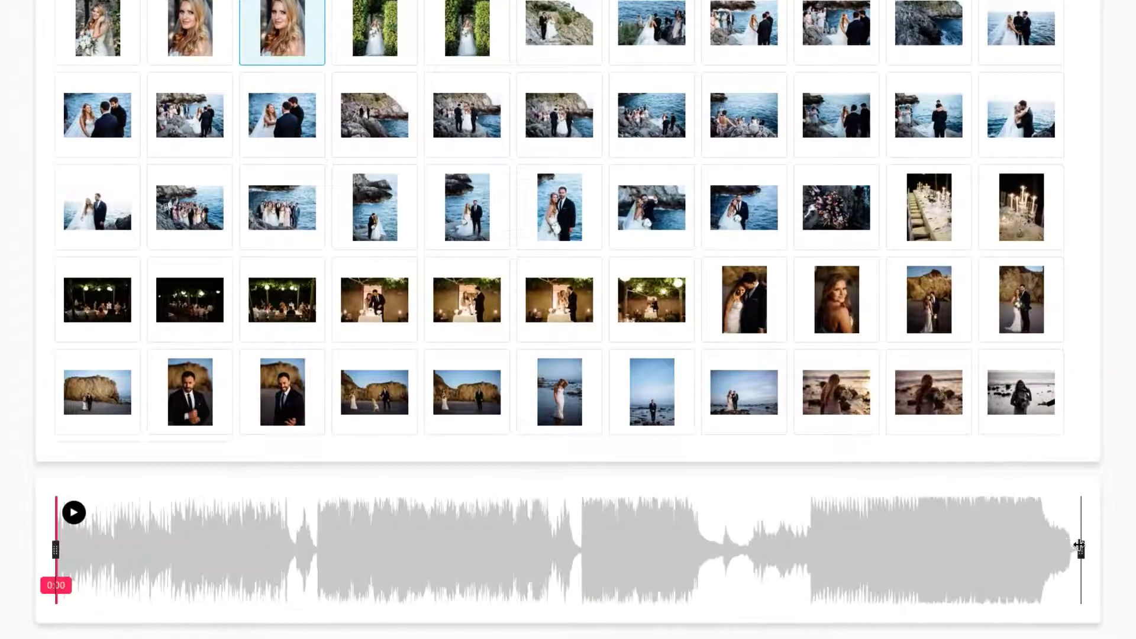
mouse_move(1080, 548)
left_mouse_down()
mouse_move(877, 548)
mouse_move(1080, 549)
left_mouse_up()
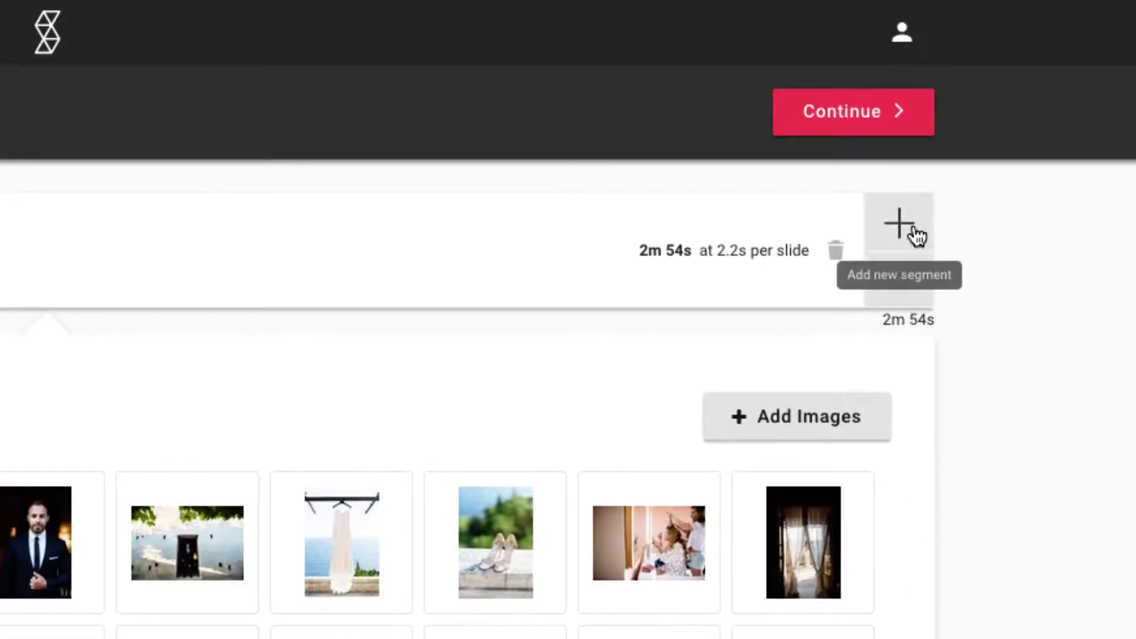
Add a second music segment set to Happy Folk's Back Home.
left_click(916, 236)
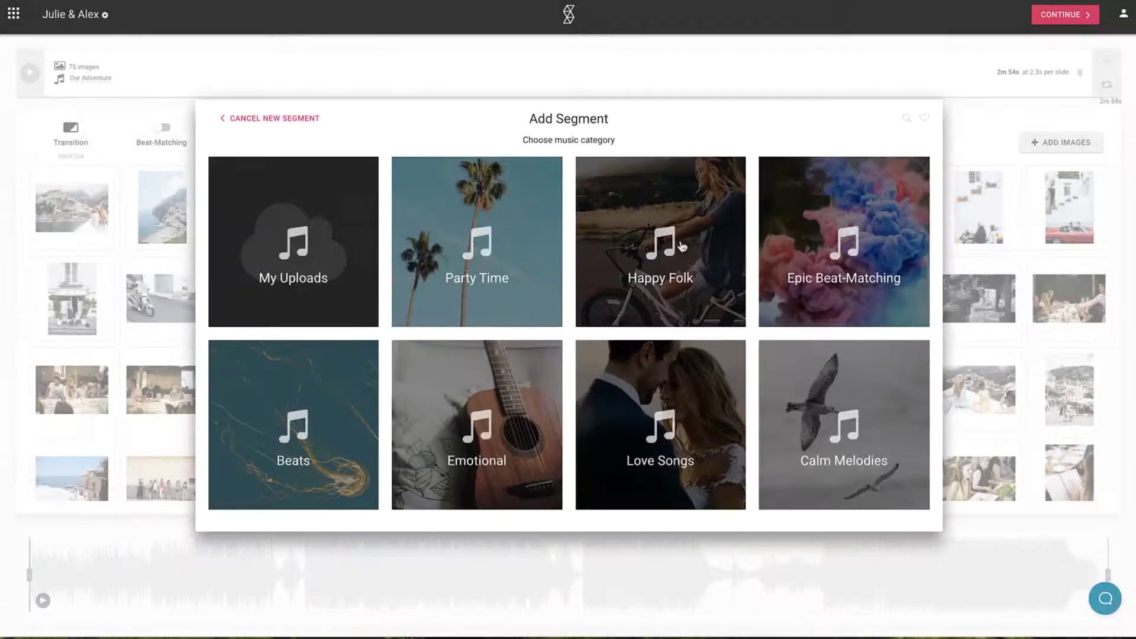
left_click(680, 239)
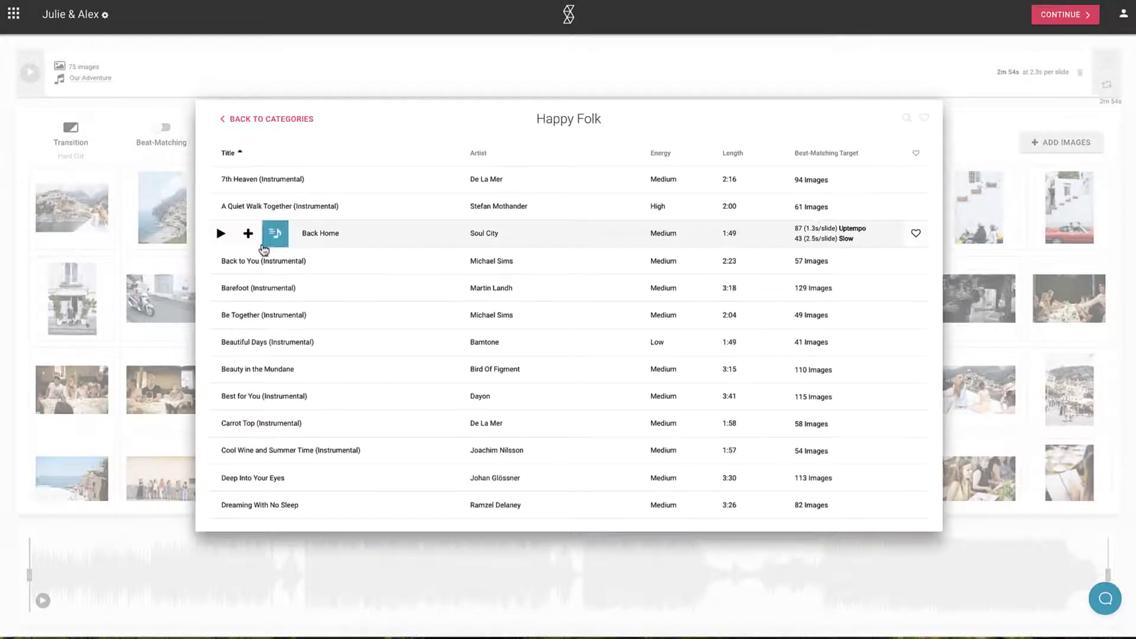
left_click(248, 233)
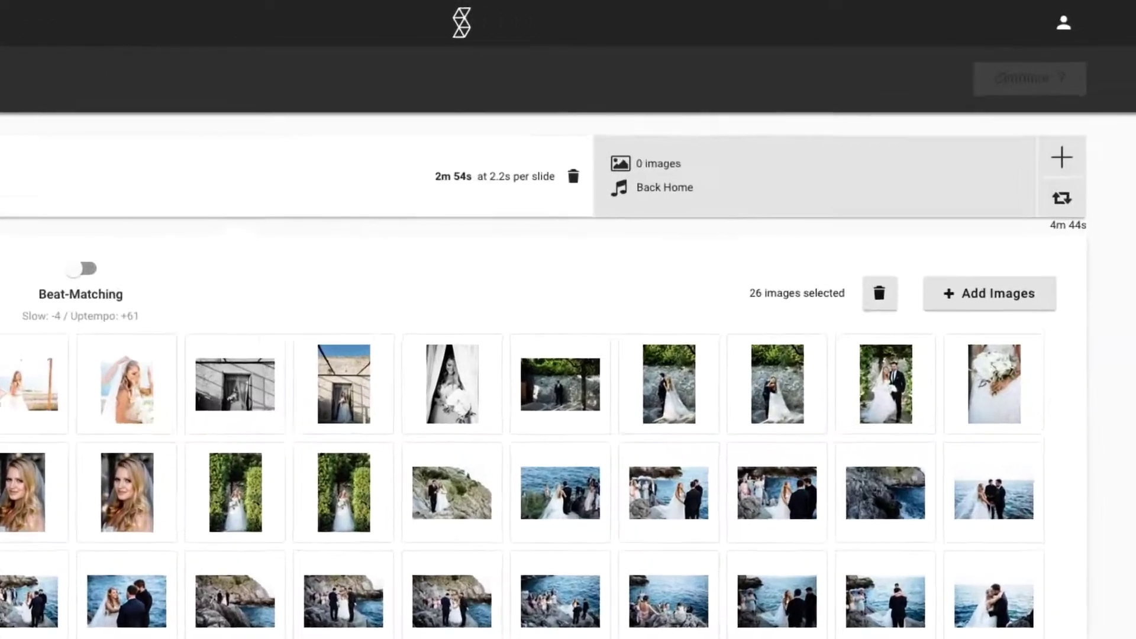
Move the 26 selected images into Back Home and re-spread images across both segments.
left_click_drag(837, 327, 887, 158)
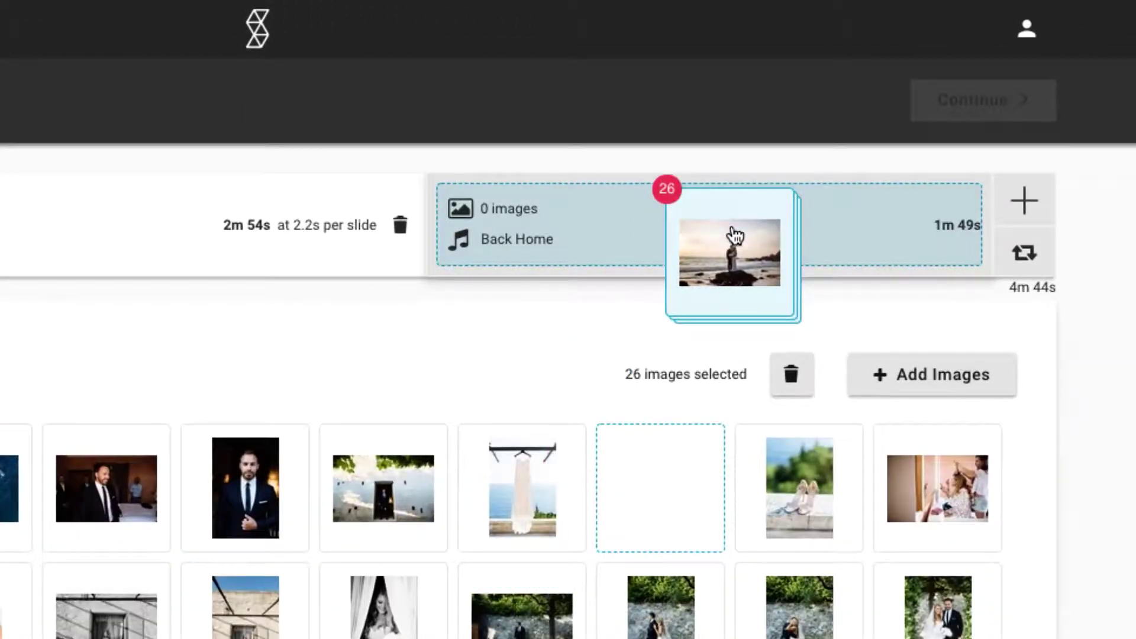
left_click_drag(735, 235, 733, 236)
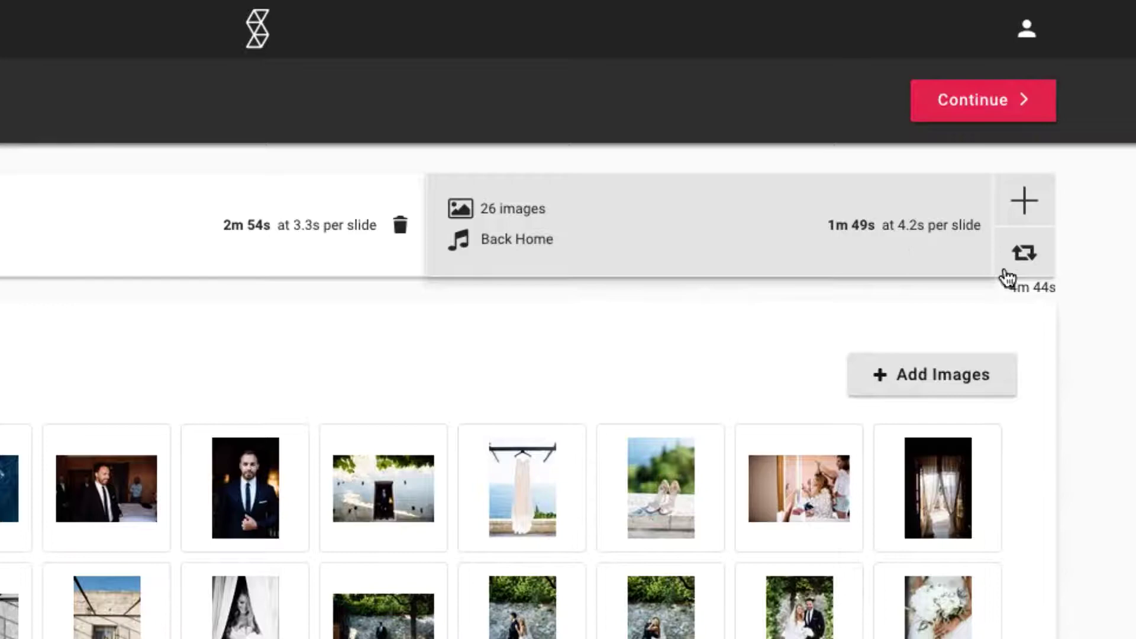
left_click(1045, 275)
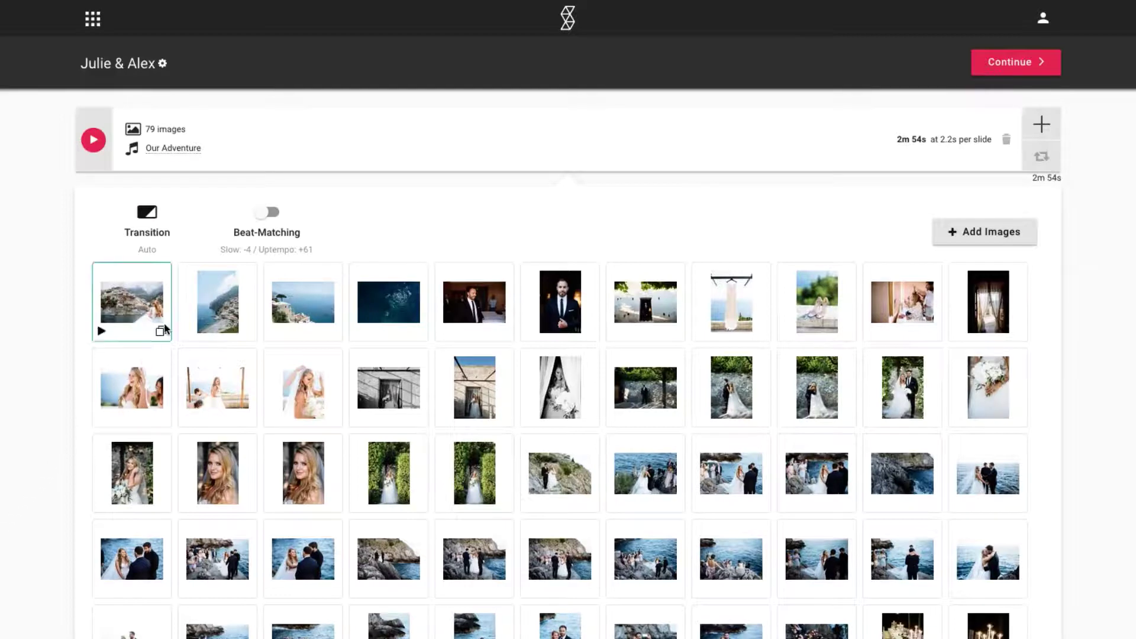
Delete the last 4 images so beat-matching turns on at the Slow 75-image target.
left_click(260, 219)
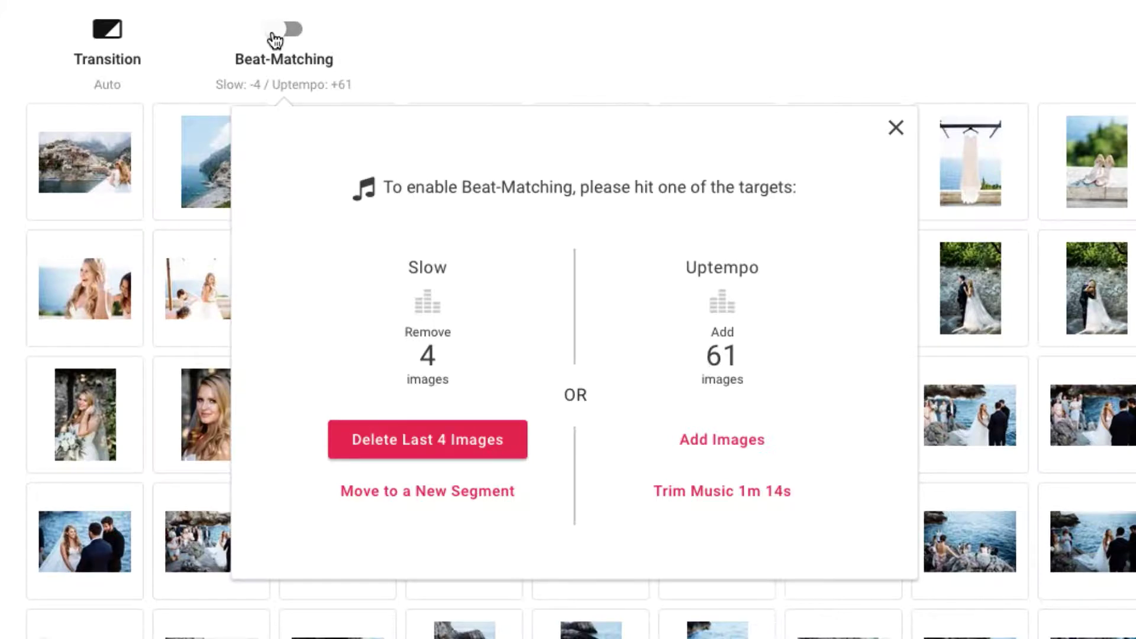
left_click(517, 443)
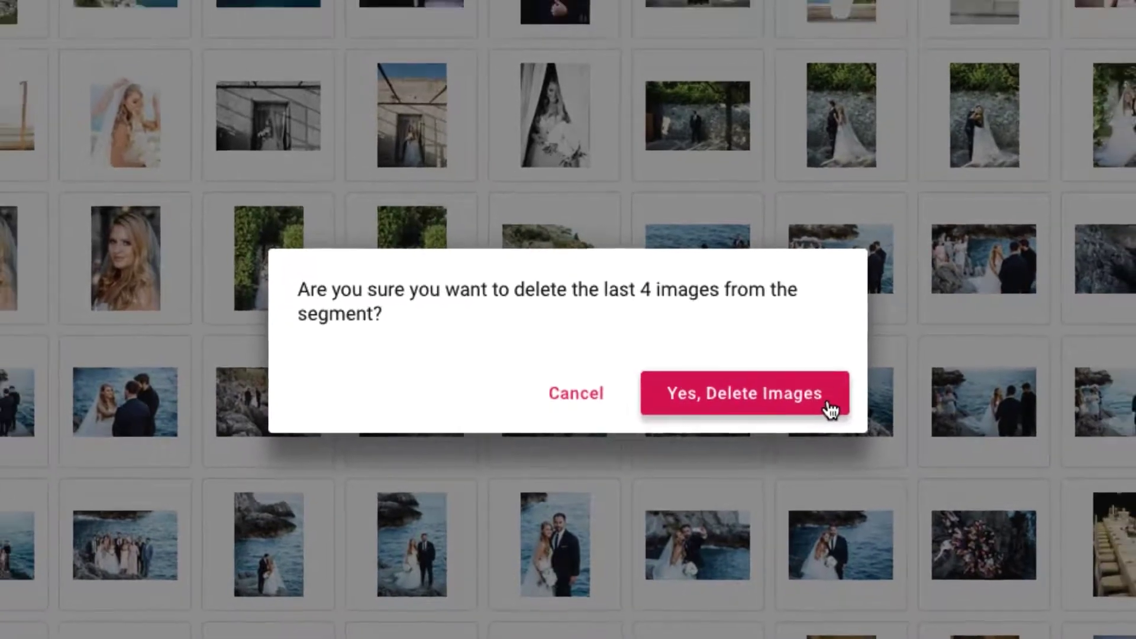
left_click(843, 385)
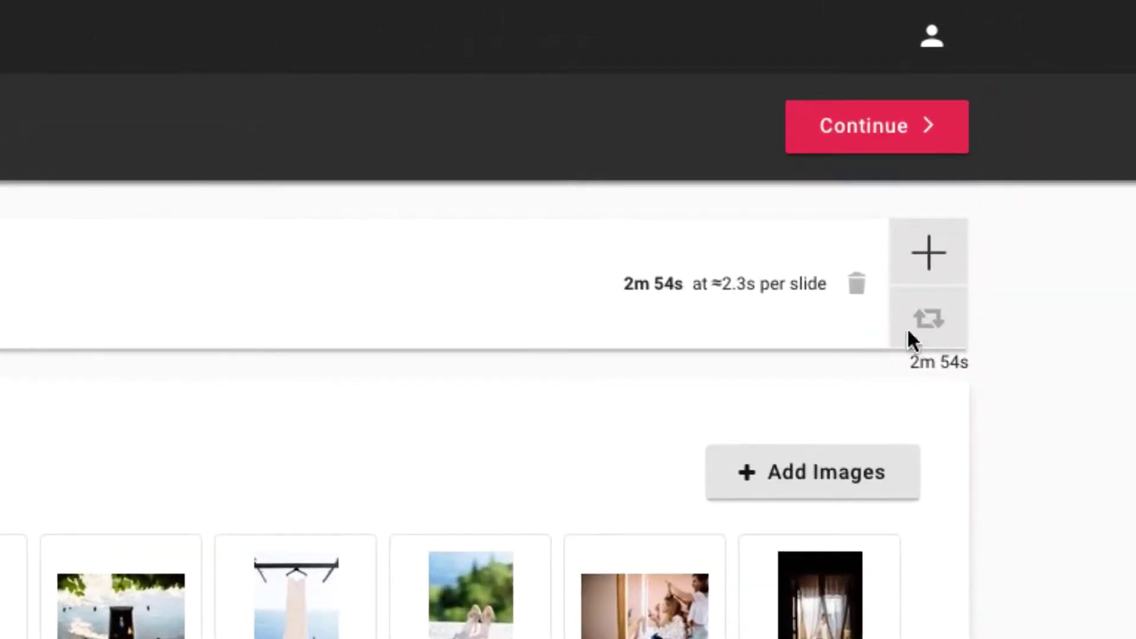
Continue from segment editing to the slideshow's publish preview page.
left_click(883, 151)
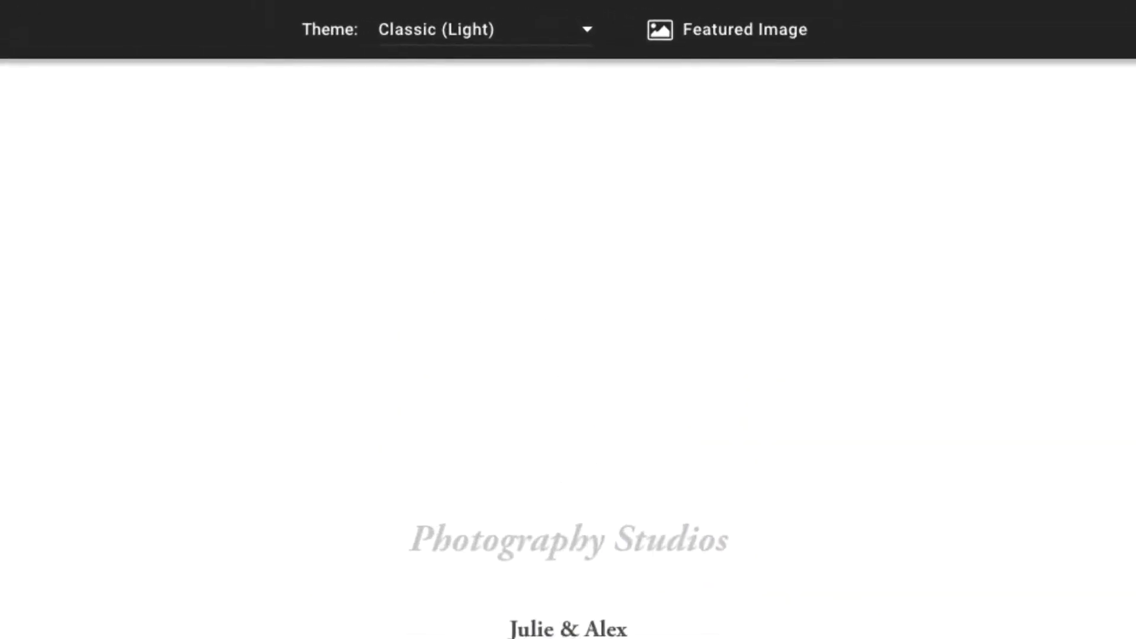
Pick Simple (Light) from the Theme dropdown in place of Classic (Light).
left_click(541, 47)
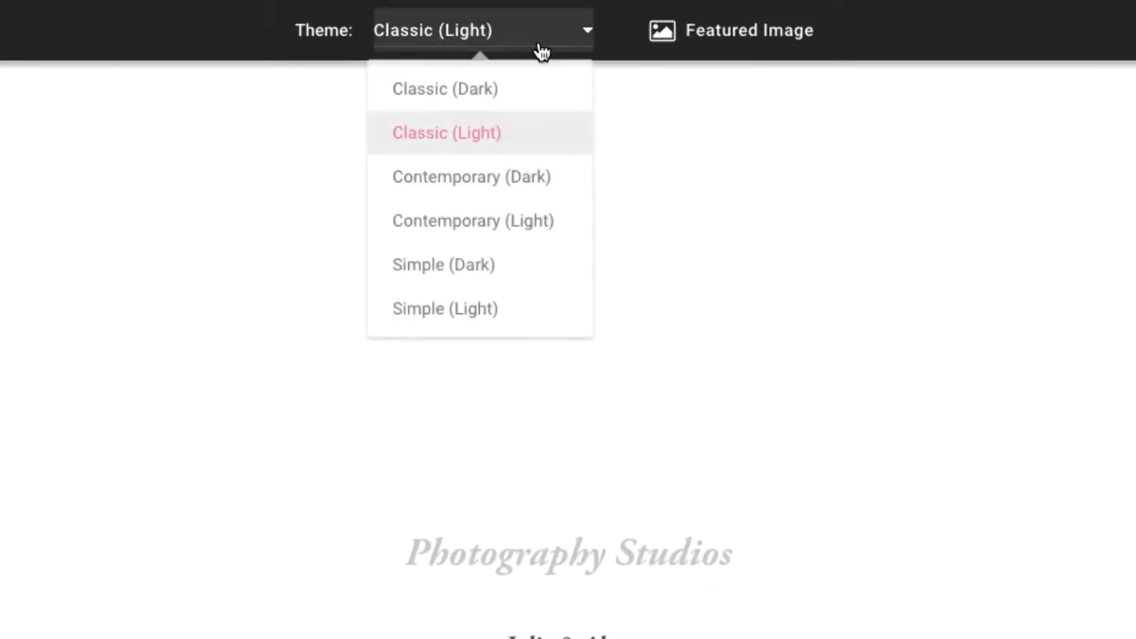
left_click(525, 313)
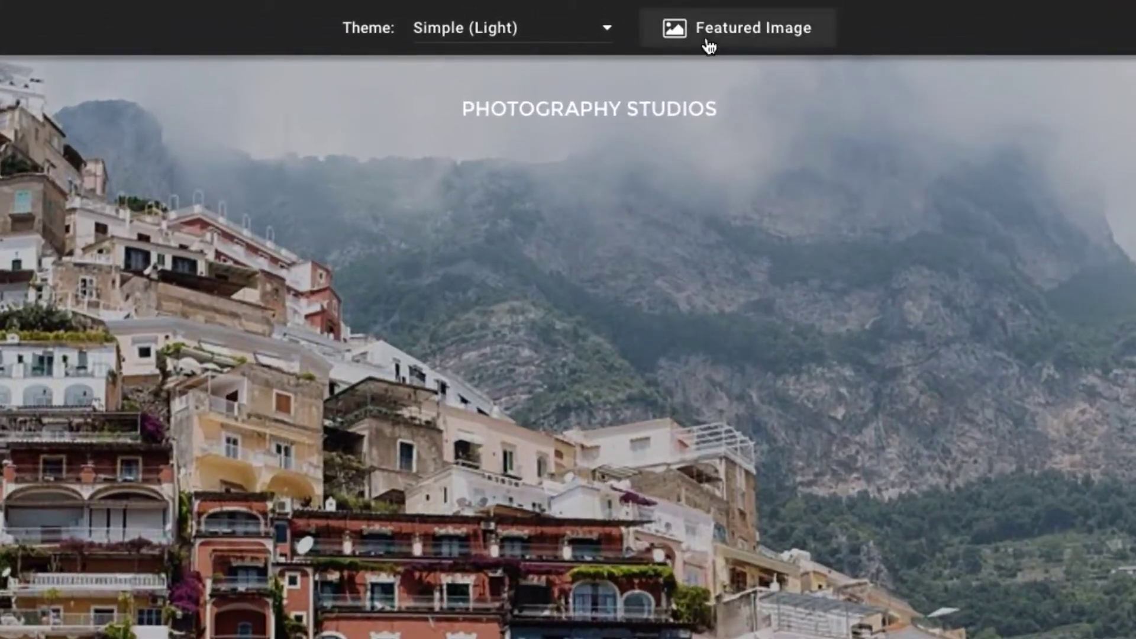
Replace the cliffside town picture with a coastal wedding photo as the featured image.
left_click(709, 42)
scroll(568, 247, "down", 3)
scroll(568, 247, "down", 3)
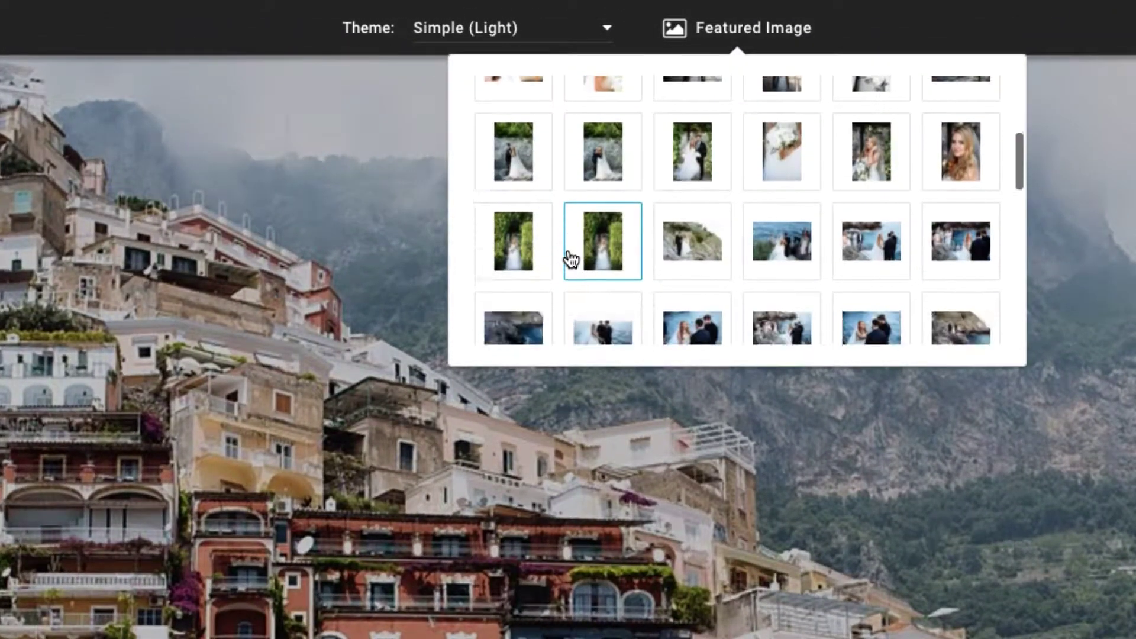
left_click(534, 272)
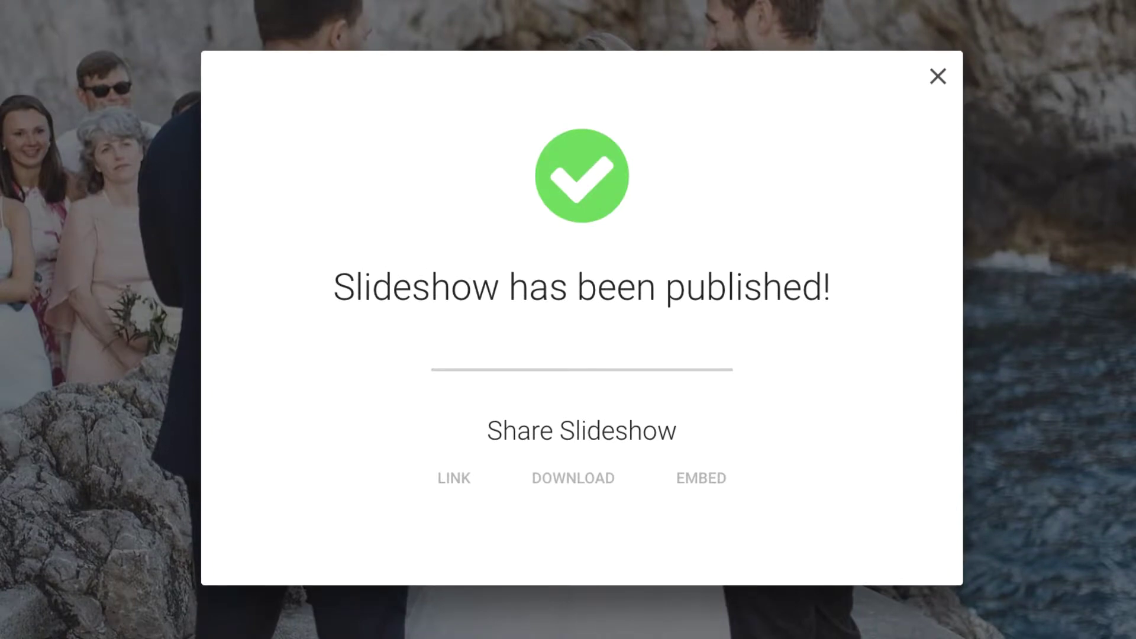
Show the published slideshow's public share link.
left_click(451, 481)
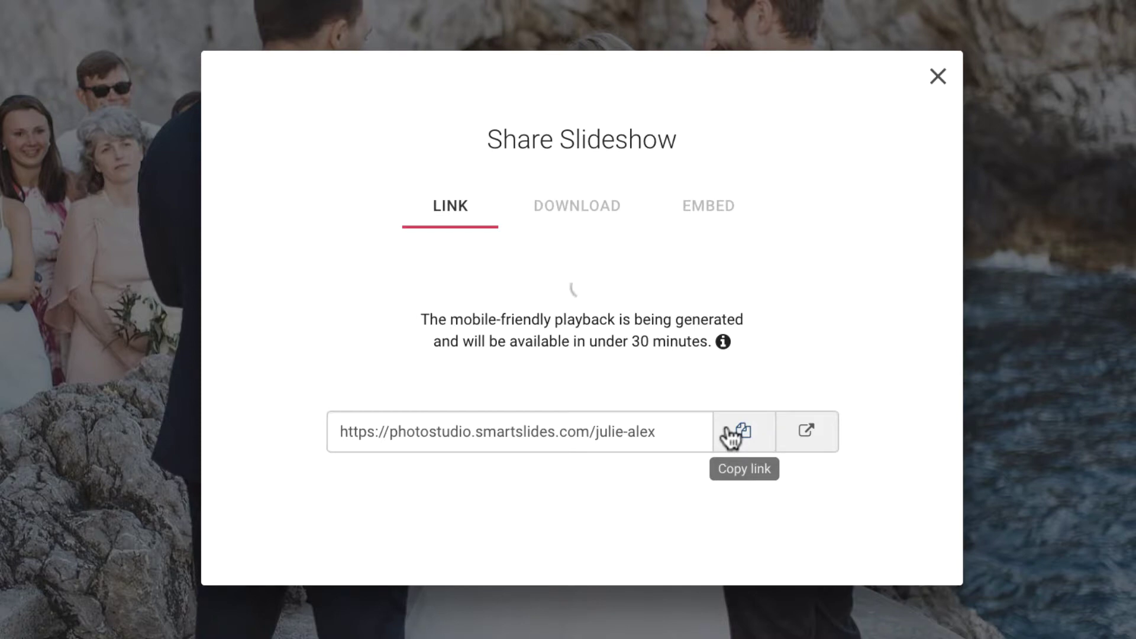
Check the embed code, then the HD video download options with the 4K beta.
left_click(708, 222)
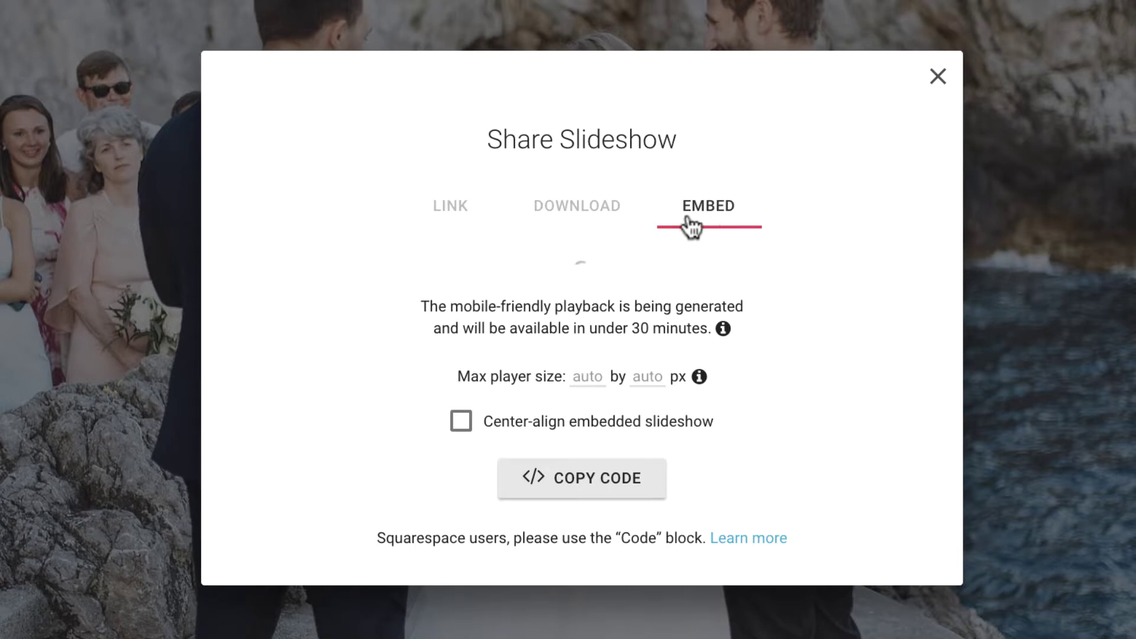
left_click(594, 218)
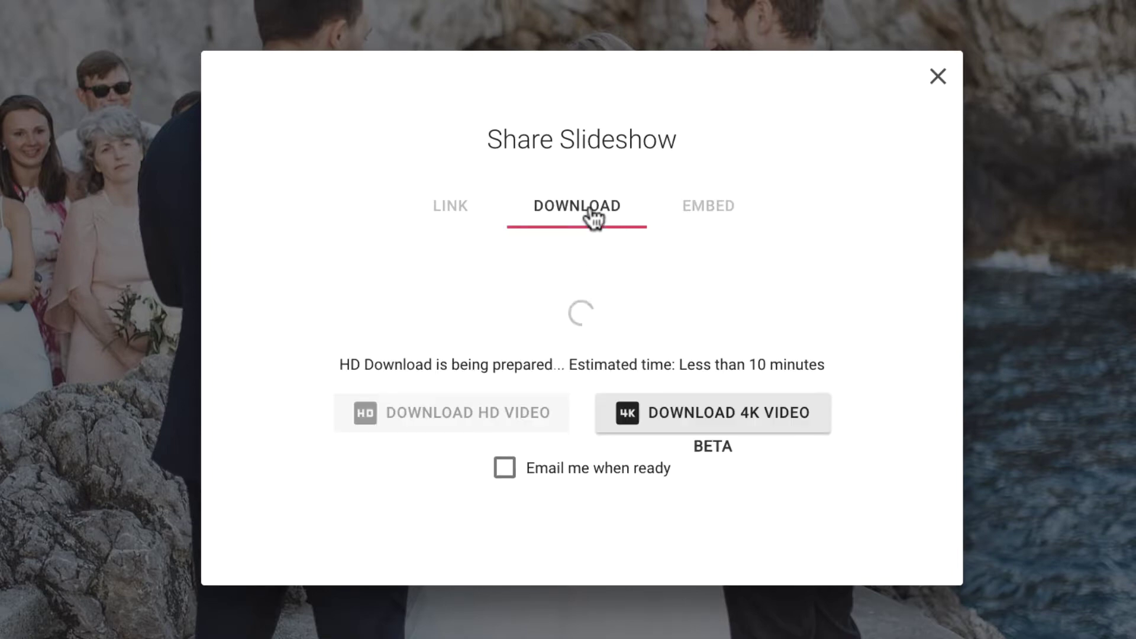